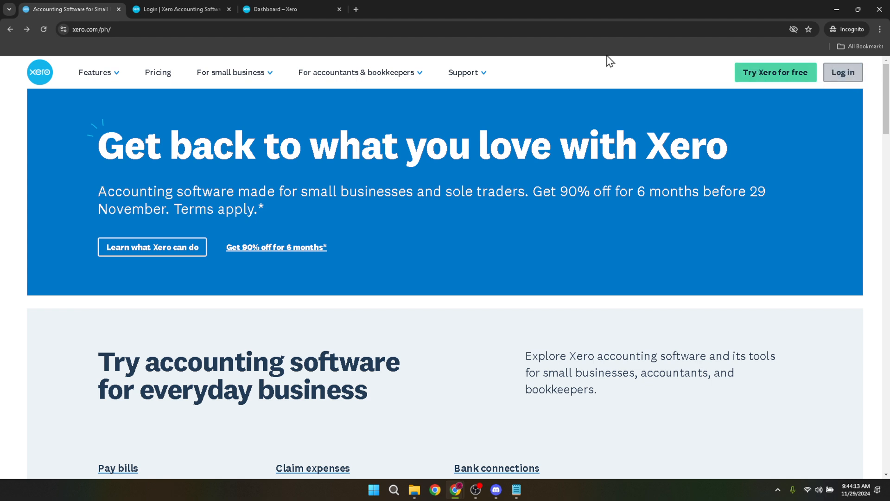
{"action": "left_click", "coordinate": [185, 10]}
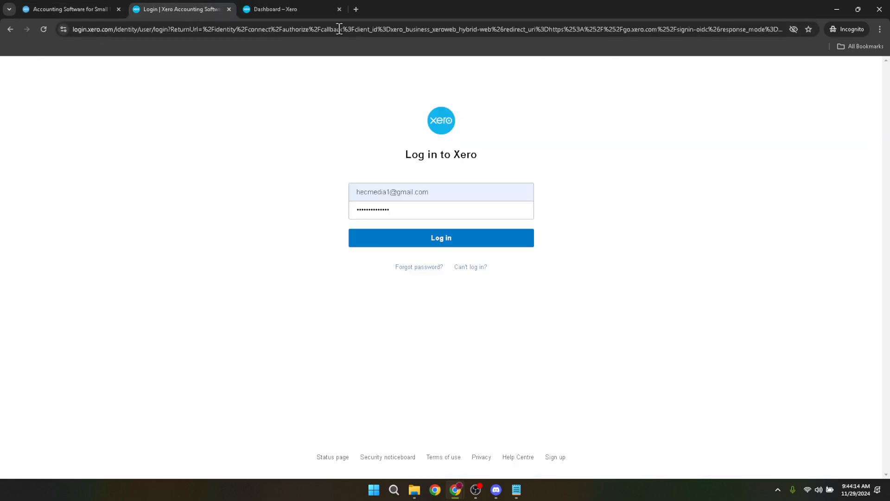
{"action": "left_click_drag", "start_coordinate": [448, 197], "coordinate": [222, 201]}
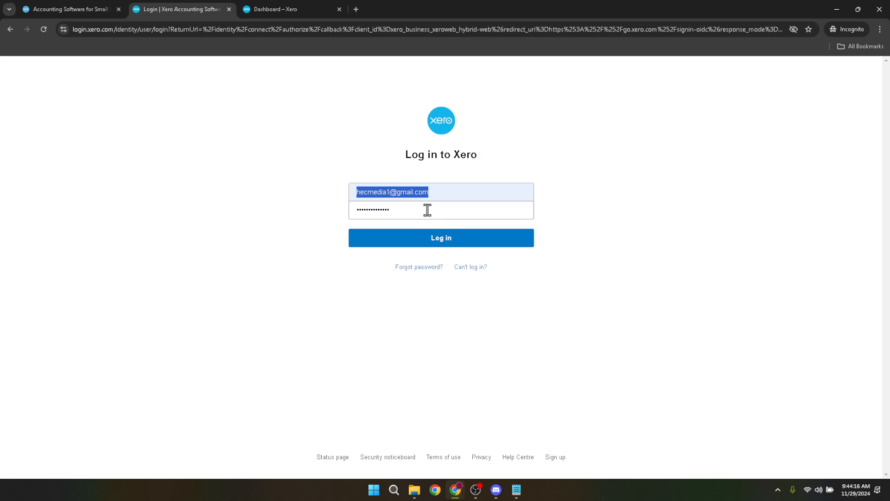
{"action": "left_click_drag", "start_coordinate": [427, 210], "coordinate": [347, 221]}
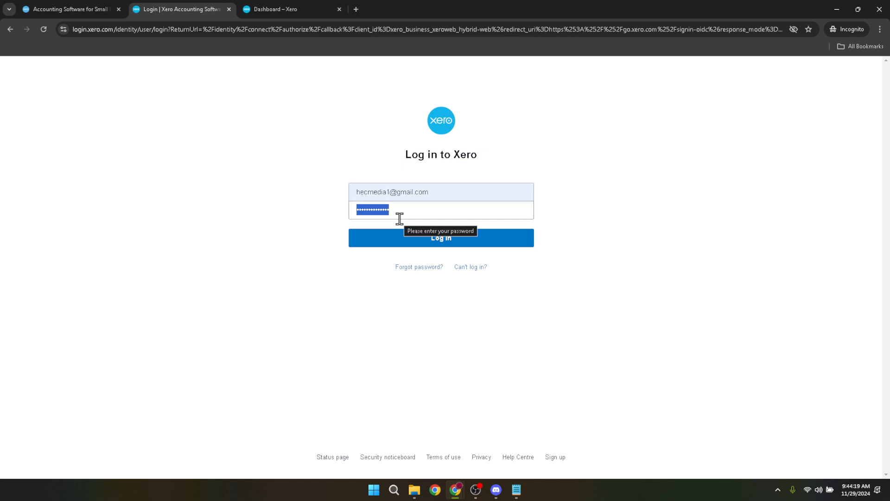
{"action": "left_click", "coordinate": [437, 217]}
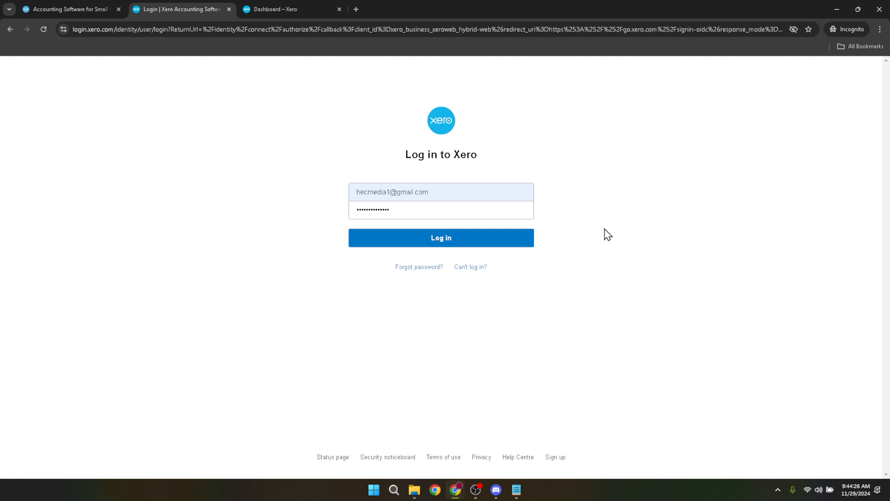
Open the account reconciliation page for the Business Bank Account from the Demo Company's bank accounts
{"action": "left_click", "coordinate": [290, 9]}
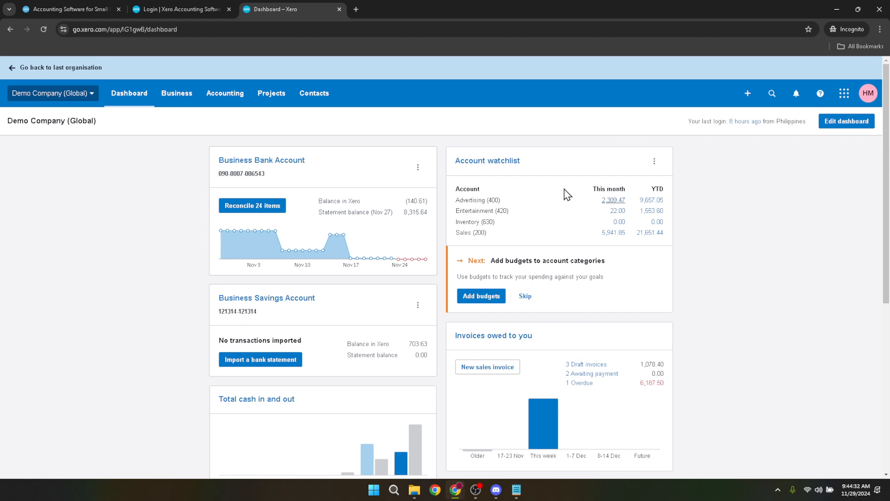
{"action": "left_click", "coordinate": [231, 98]}
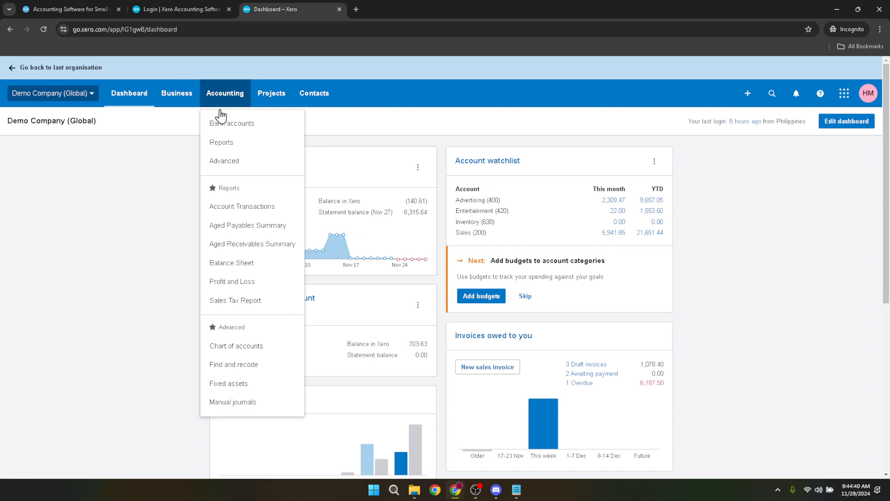
{"action": "left_click", "coordinate": [227, 124]}
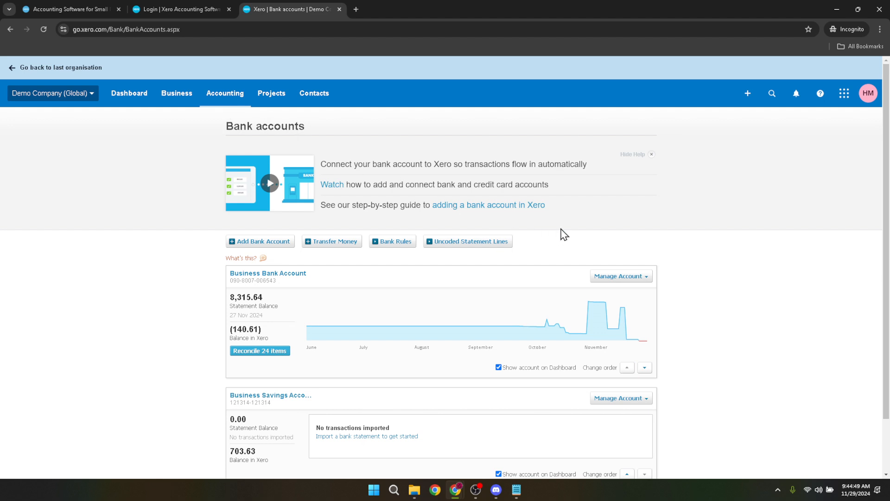
{"action": "left_click", "coordinate": [622, 280]}
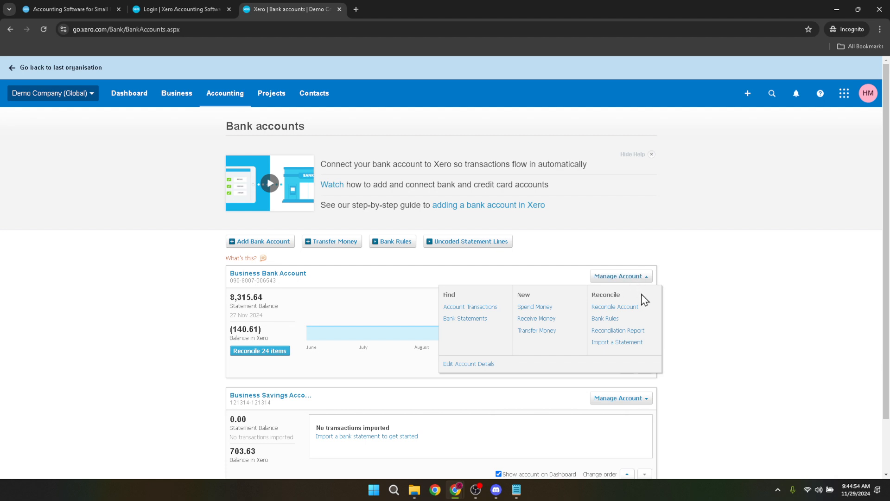
{"action": "left_click", "coordinate": [616, 307]}
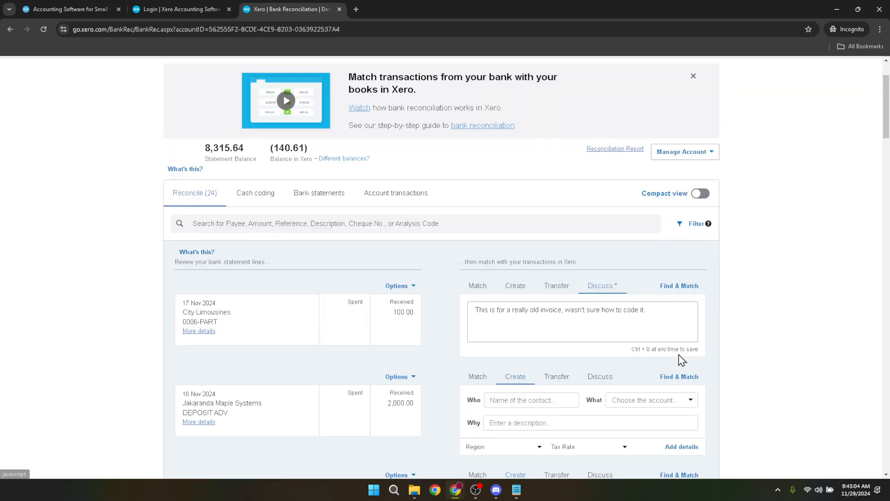
Open Find & Match for the 18 Nov 2024 Jakaranda Maple Systems deposit and bring up its candidate transactions
{"action": "scroll", "coordinate": [683, 367], "scroll_direction": "down", "scroll_amount": 2}
{"action": "left_click", "coordinate": [689, 378]}
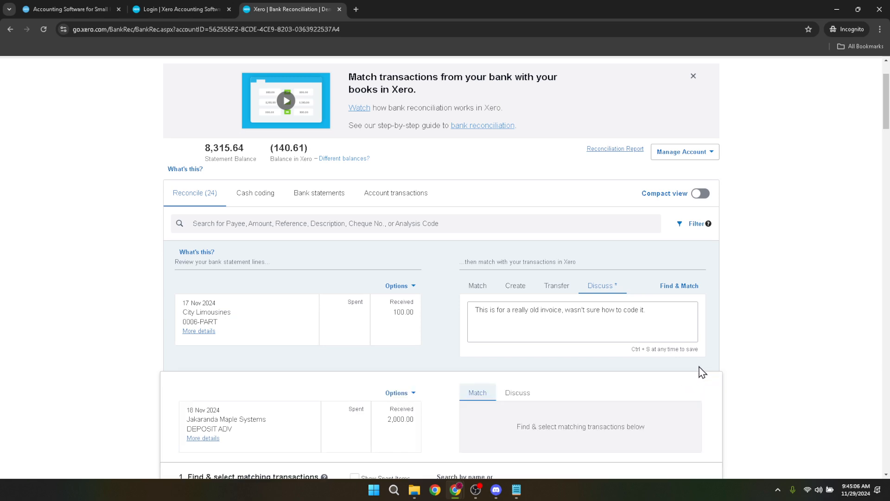
{"action": "scroll", "coordinate": [735, 350], "scroll_direction": "down", "scroll_amount": 4}
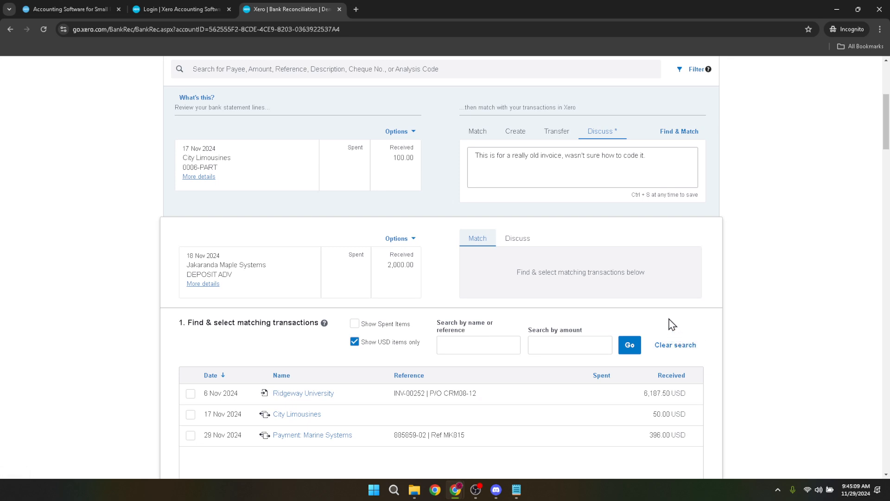
{"action": "scroll", "coordinate": [673, 325], "scroll_direction": "down", "scroll_amount": 2}
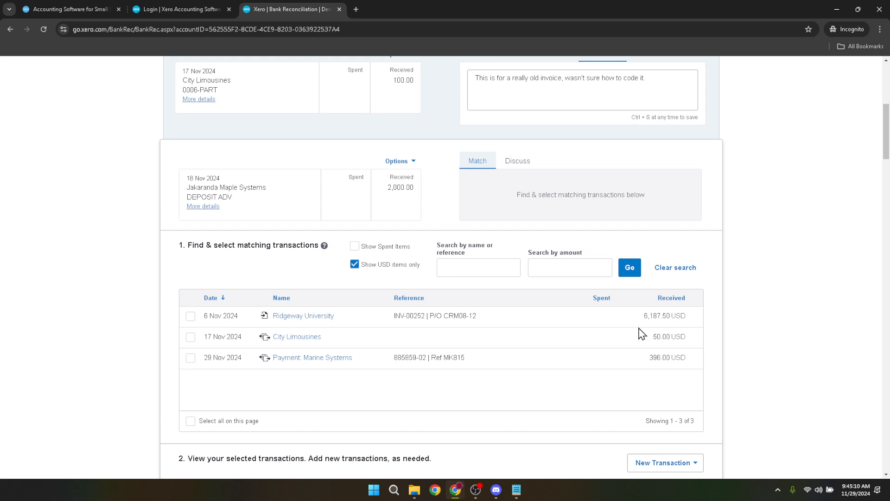
Select the 6 Nov 2024 Ridgeway University invoice as a match for the Jakaranda Maple Systems deposit
{"action": "left_click", "coordinate": [190, 316]}
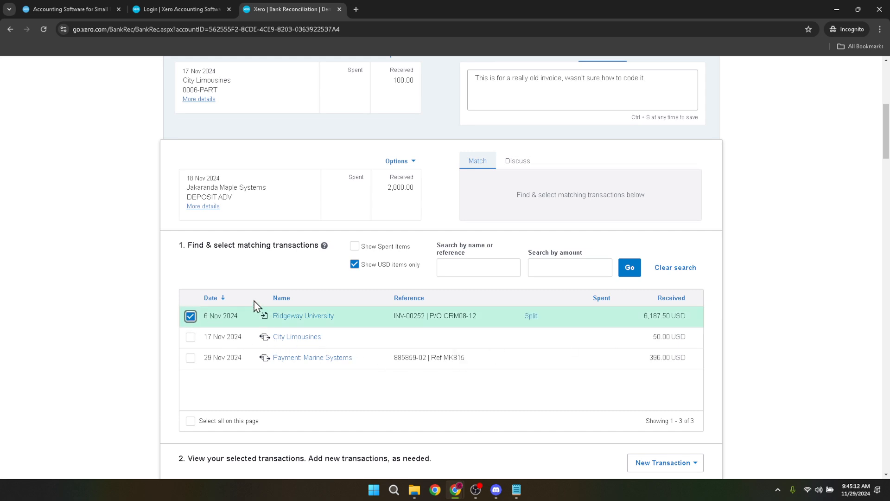
{"action": "scroll", "coordinate": [361, 312], "scroll_direction": "down", "scroll_amount": 4}
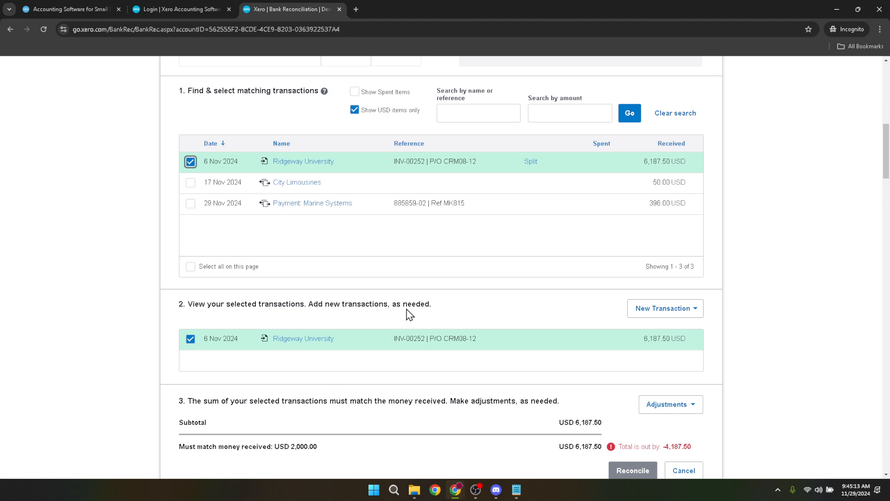
{"action": "scroll", "coordinate": [408, 314], "scroll_direction": "down", "scroll_amount": 2}
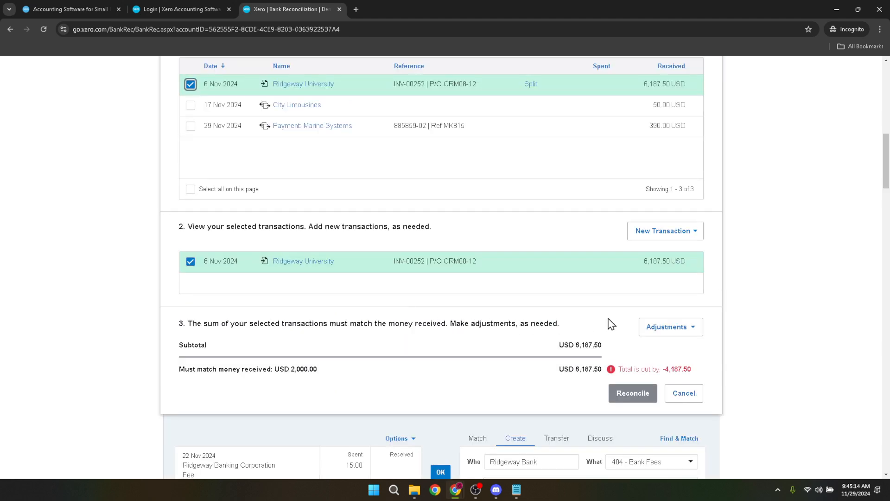
Create a Receive Money transaction from Jakaranda Maple Systems as an Overpayment of 2,000.00 dated 18 Nov 2024 and save it
{"action": "left_click", "coordinate": [662, 235]}
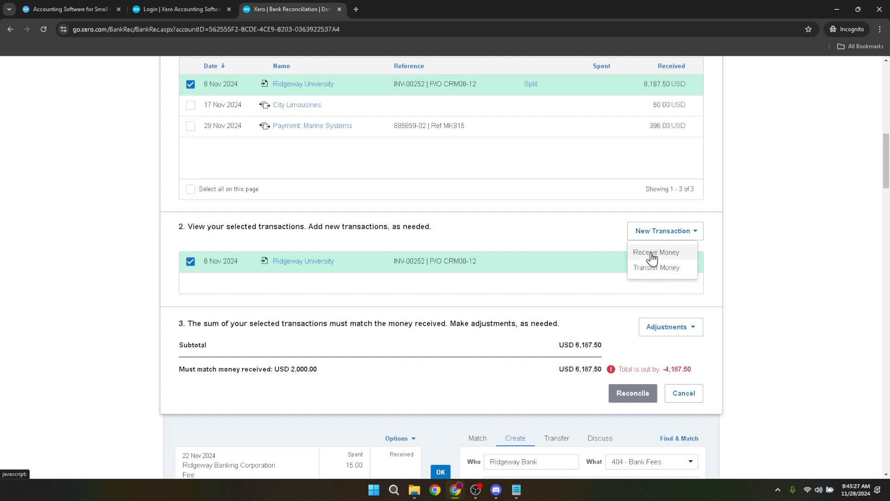
{"action": "scroll", "coordinate": [651, 256], "scroll_direction": "down", "scroll_amount": 8}
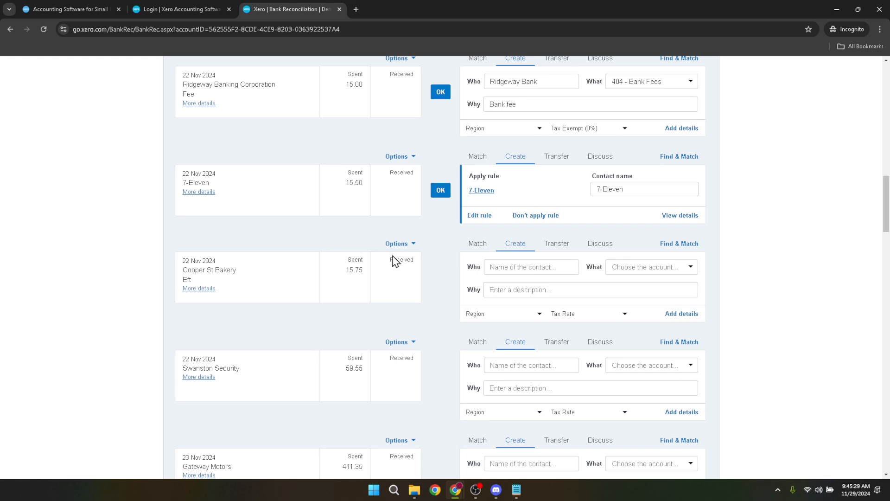
{"action": "left_click", "coordinate": [277, 230]}
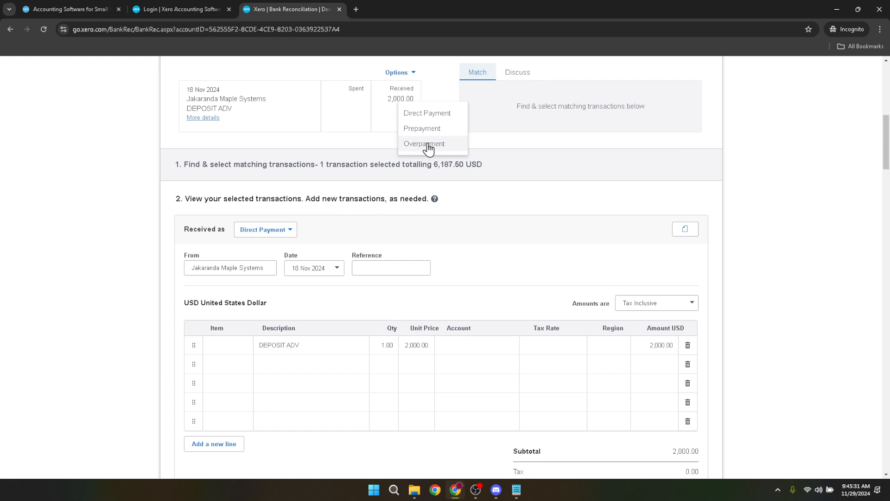
{"action": "left_click", "coordinate": [428, 148]}
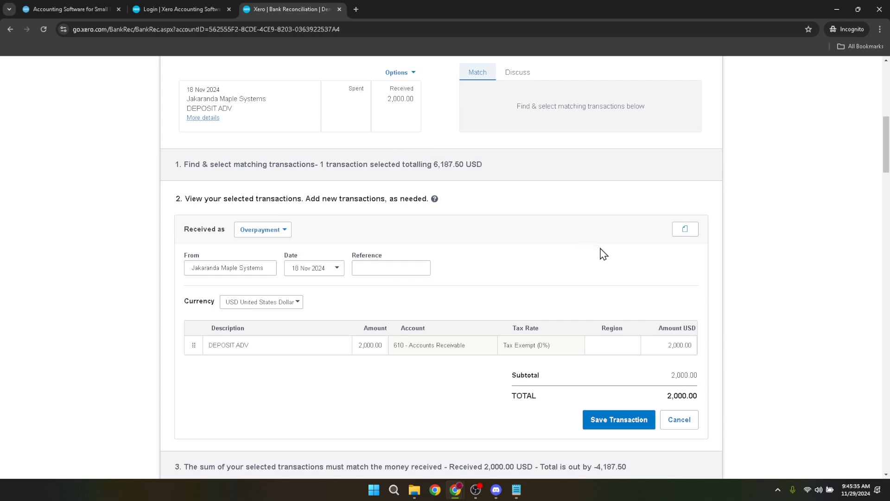
{"action": "scroll", "coordinate": [603, 255], "scroll_direction": "down", "scroll_amount": 2}
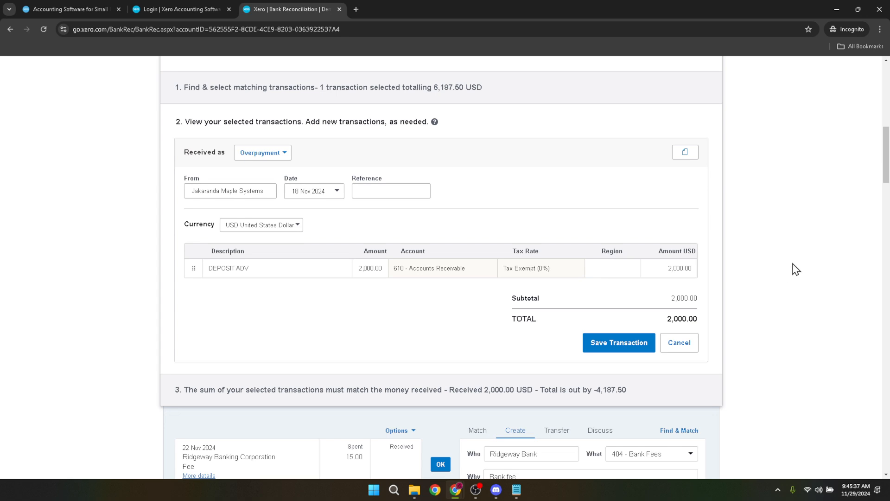
{"action": "scroll", "coordinate": [794, 269], "scroll_direction": "down", "scroll_amount": 2}
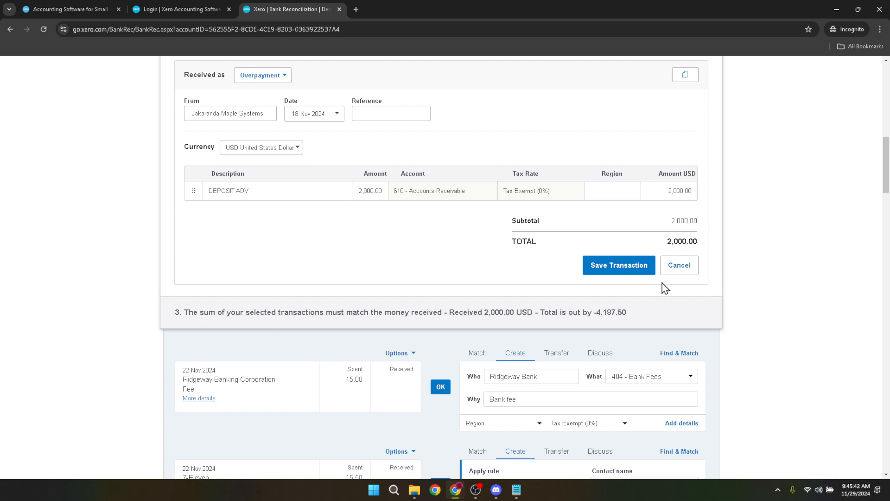
{"action": "left_click", "coordinate": [616, 271]}
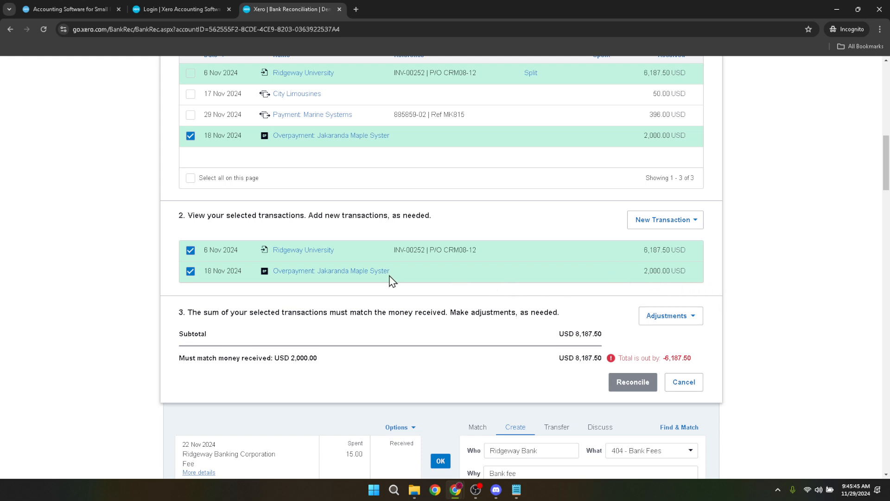
Deselect the Jakaranda Maple Systems overpayment, try to reconcile with only the Ridgeway University invoice, and check the available adjustments
{"action": "left_click", "coordinate": [191, 272]}
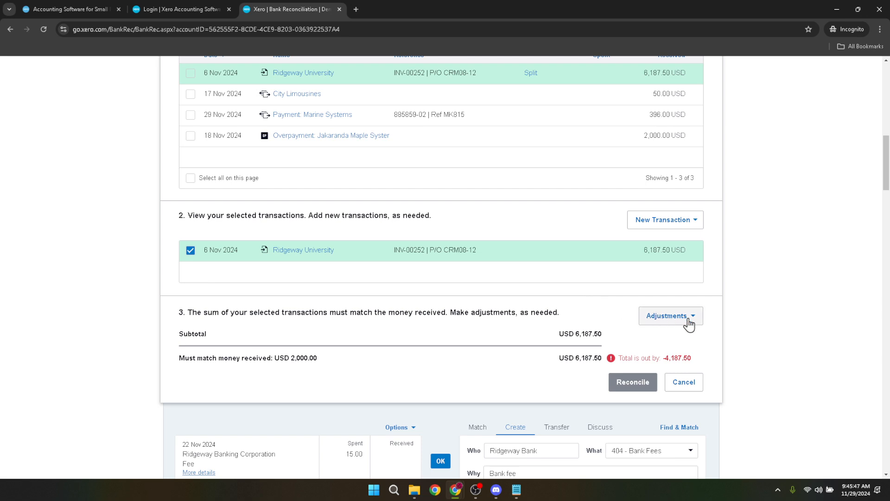
{"action": "left_click", "coordinate": [637, 379]}
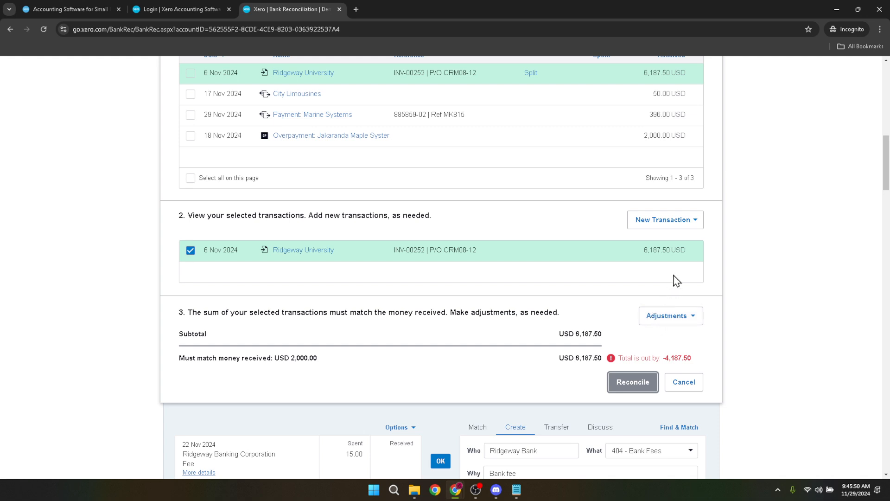
{"action": "left_click", "coordinate": [679, 316]}
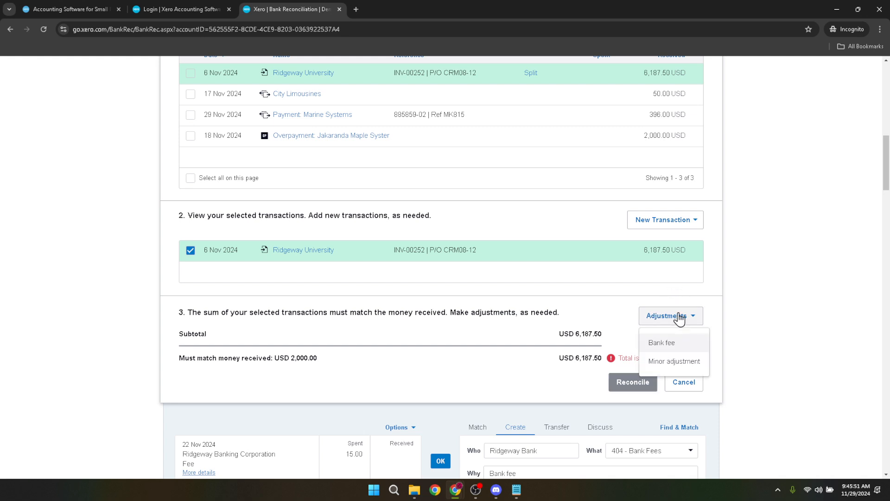
{"action": "left_click", "coordinate": [680, 317]}
Review the deposit and its candidate matches, and remove the Ridgeway University invoice from the selected transactions
{"action": "scroll", "coordinate": [552, 297], "scroll_direction": "up", "scroll_amount": 2}
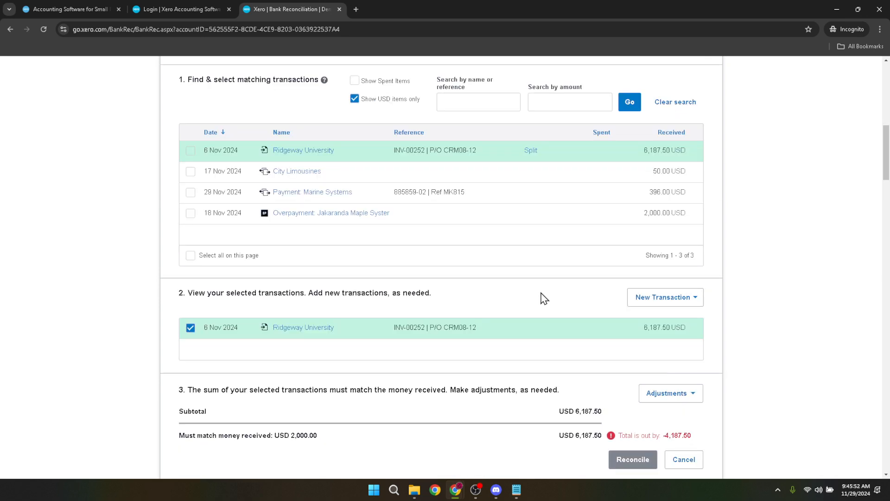
{"action": "scroll", "coordinate": [326, 224], "scroll_direction": "up", "scroll_amount": 2}
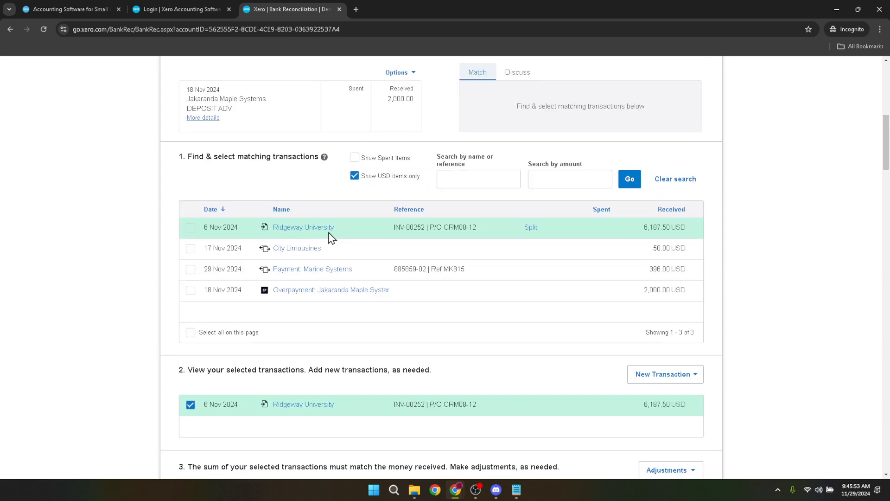
{"action": "scroll", "coordinate": [334, 241], "scroll_direction": "up", "scroll_amount": 4}
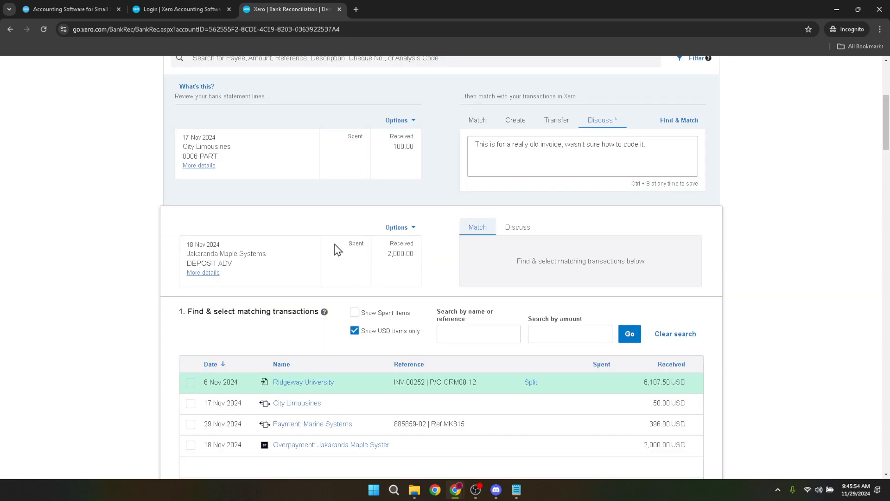
{"action": "scroll", "coordinate": [337, 249], "scroll_direction": "down", "scroll_amount": 8}
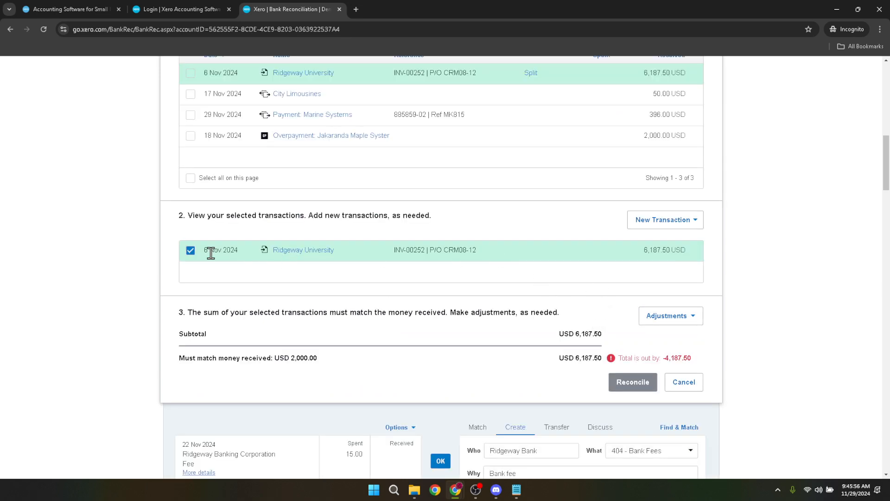
{"action": "left_click", "coordinate": [191, 252]}
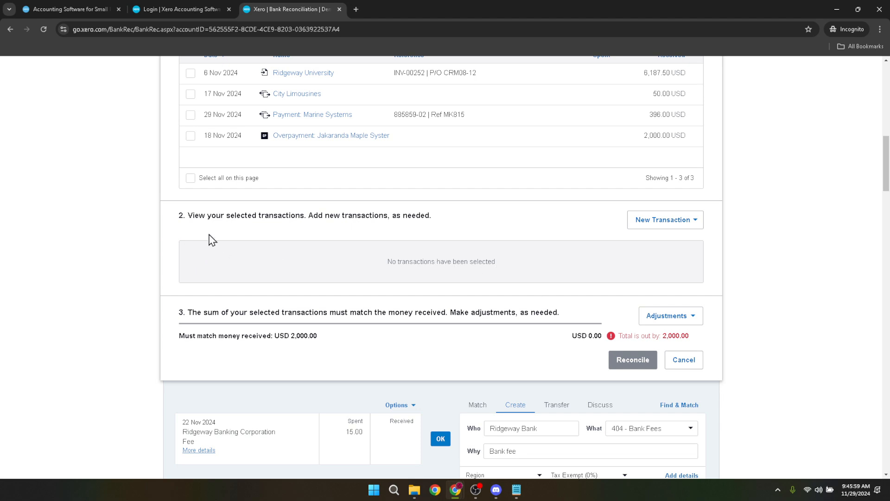
Add a new Receive Money overpayment of 2,000.00 for the Jakaranda Maple Systems deposit, save it, and reconcile the statement line
{"action": "left_click", "coordinate": [679, 221]}
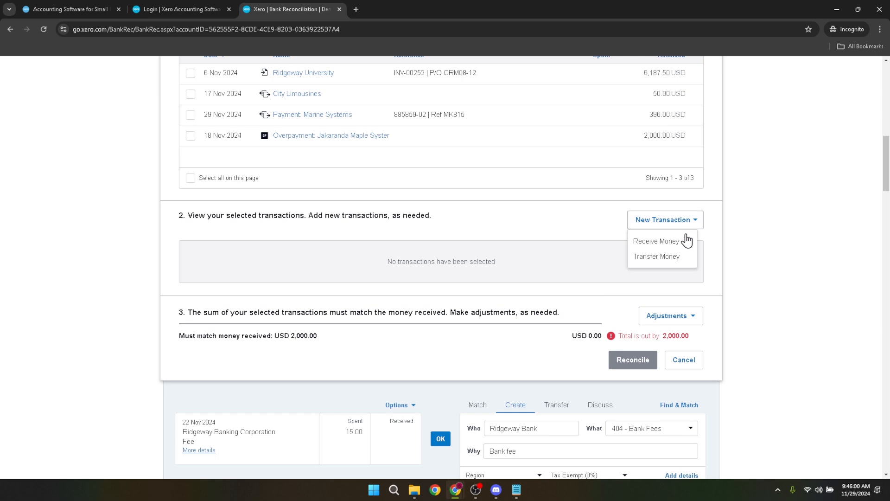
{"action": "left_click", "coordinate": [667, 242]}
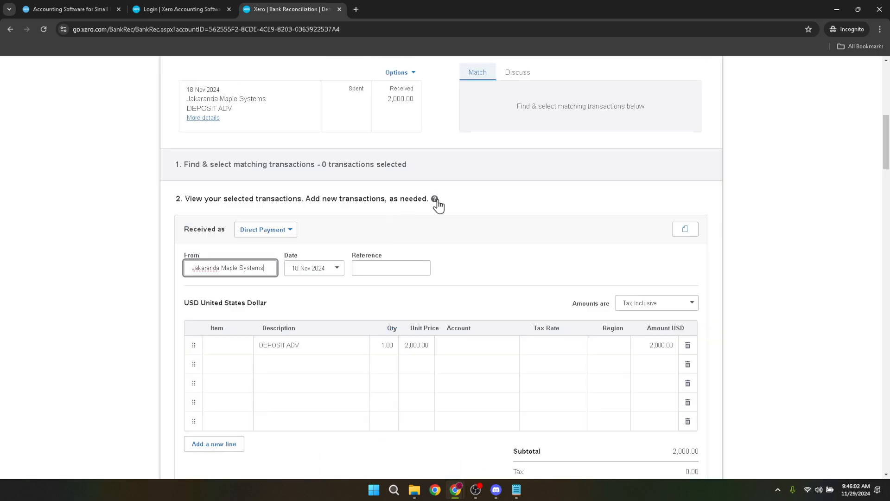
{"action": "left_click", "coordinate": [281, 234]}
{"action": "left_click", "coordinate": [431, 147]}
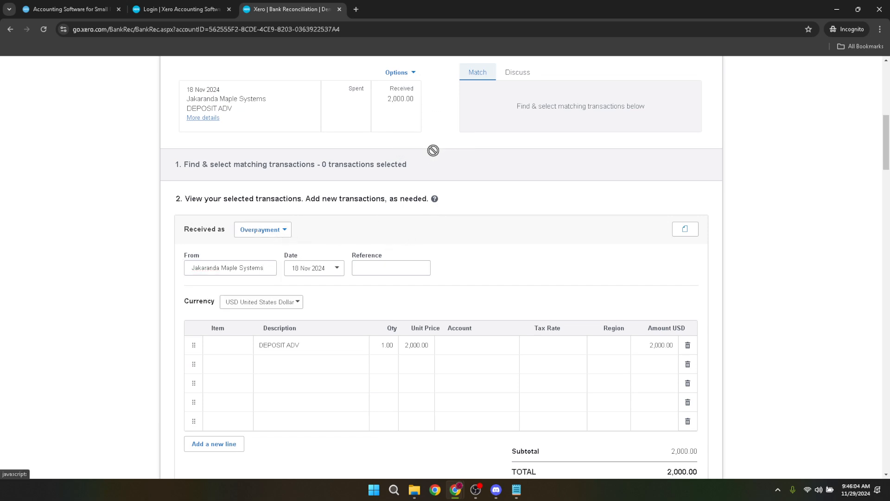
{"action": "scroll", "coordinate": [608, 315], "scroll_direction": "down", "scroll_amount": 3}
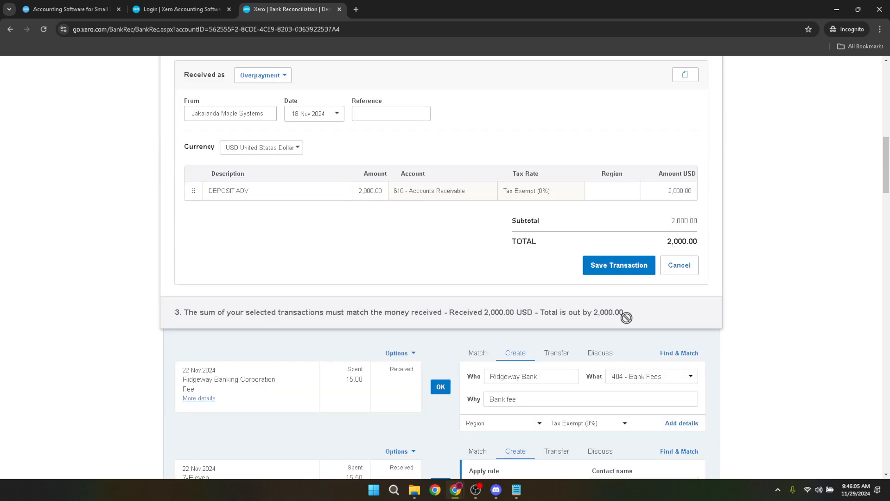
{"action": "left_click", "coordinate": [623, 271]}
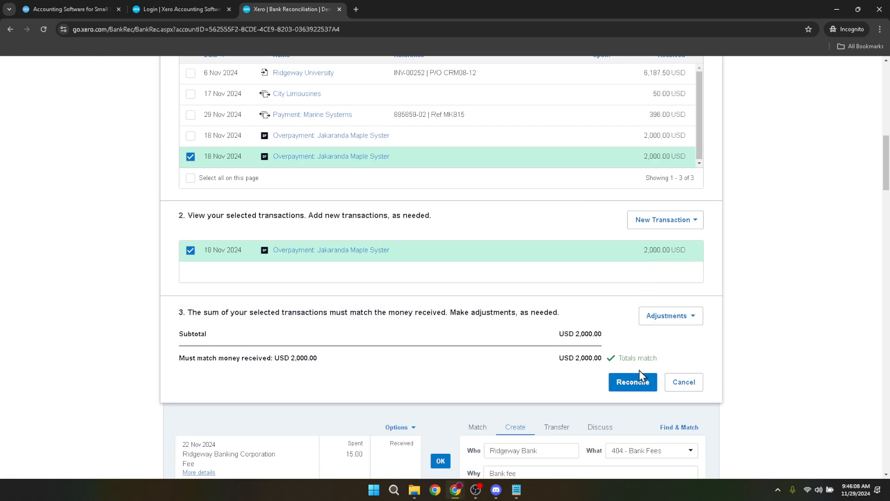
{"action": "left_click", "coordinate": [639, 383]}
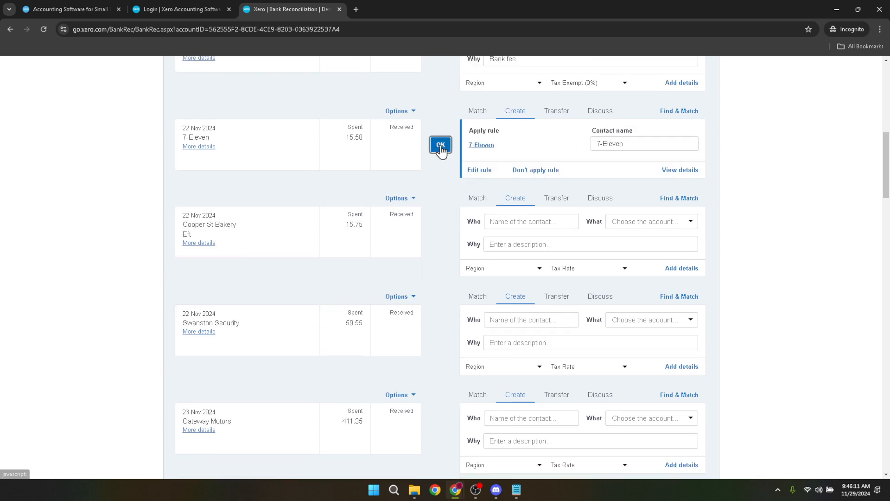
Reconcile the 22 Nov 2024 7-Eleven statement line of 15.50 using its suggested bank rule
{"action": "left_click", "coordinate": [440, 146]}
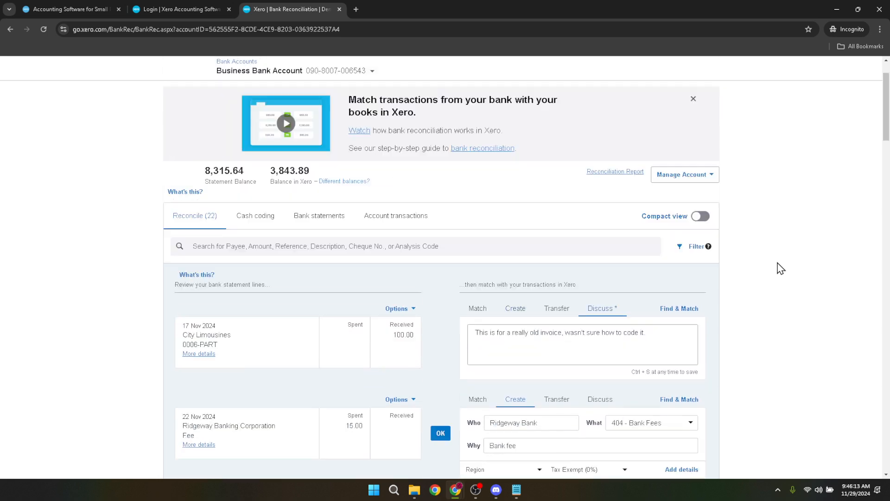
{"action": "scroll", "coordinate": [781, 269], "scroll_direction": "down", "scroll_amount": 2}
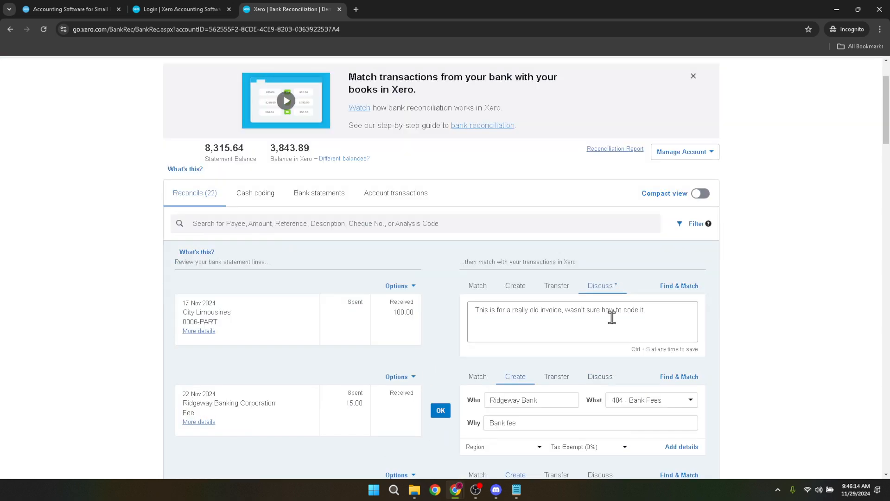